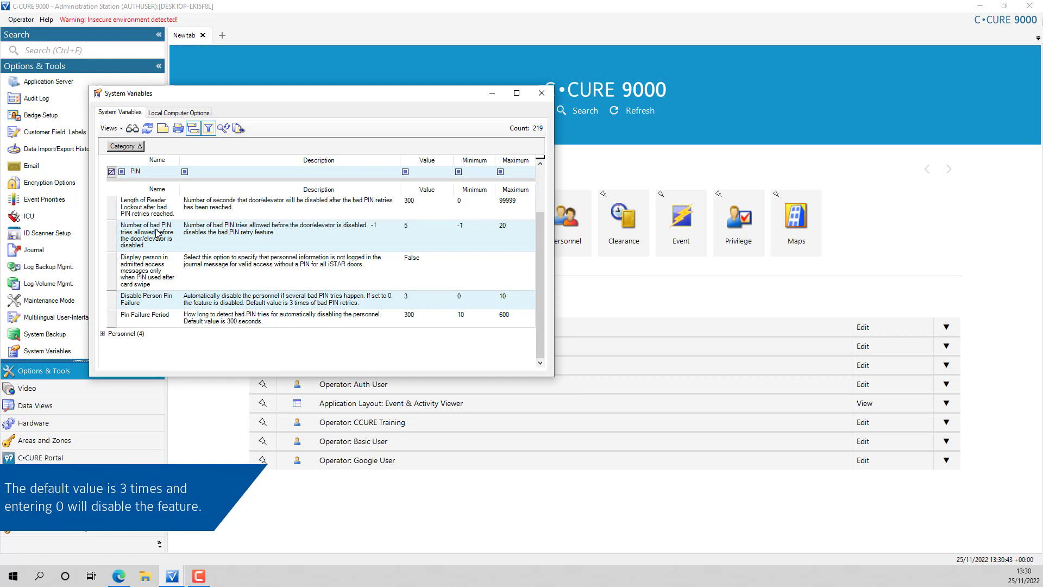
- Set the Disable Person Pin Failure system variable to 4 and the Pin Failure Period to 400 seconds
{"action": "left_click", "coordinate": [421, 295]}
{"action": "type", "text": "4"}
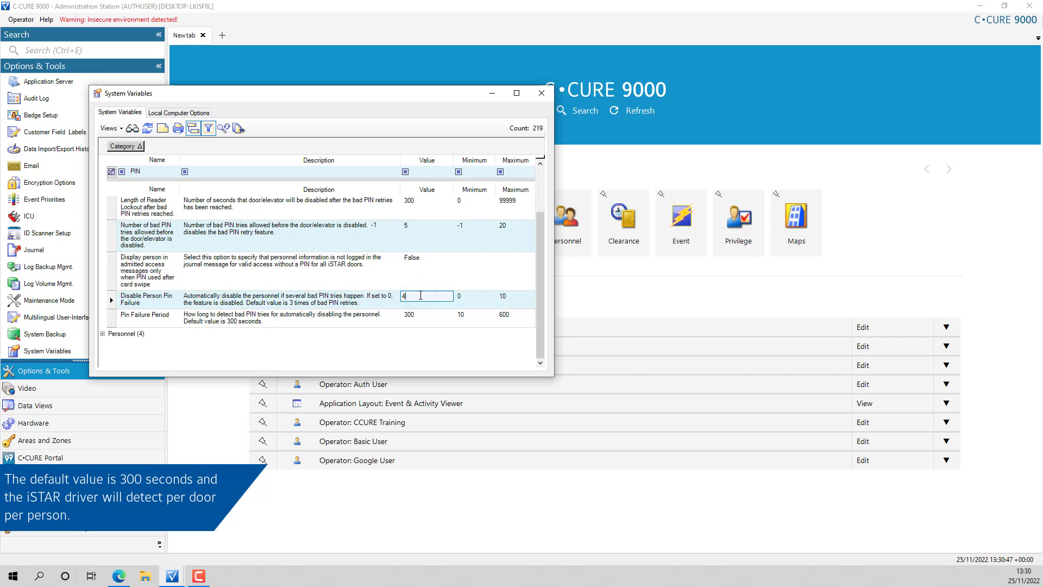
{"action": "left_click", "coordinate": [420, 314]}
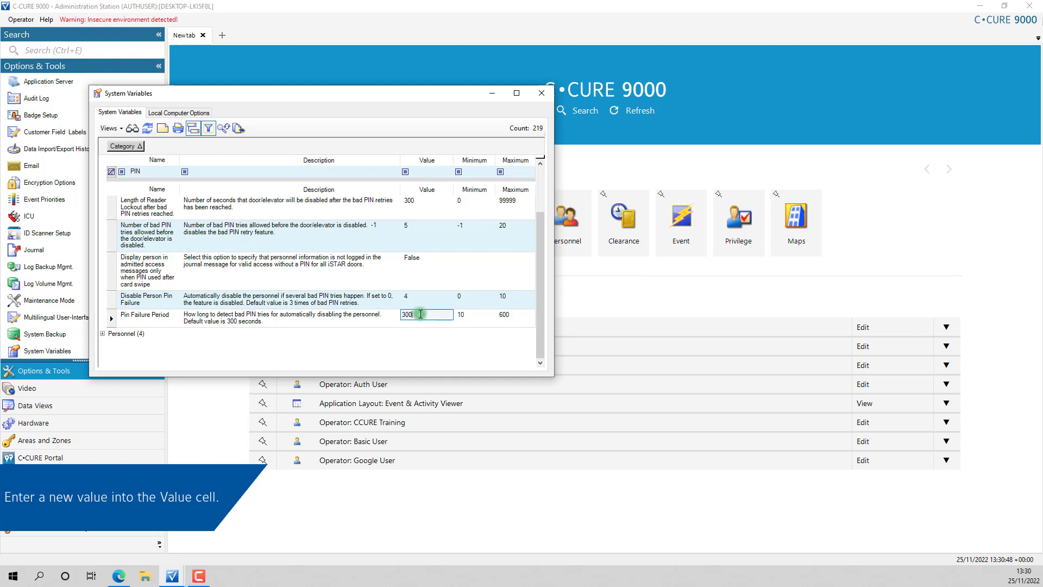
{"action": "type", "text": "30"}
{"action": "key", "text": "BackSpace"}
{"action": "key", "text": "BackSpace"}
{"action": "type", "text": "400"}
{"action": "left_click", "coordinate": [432, 333]}
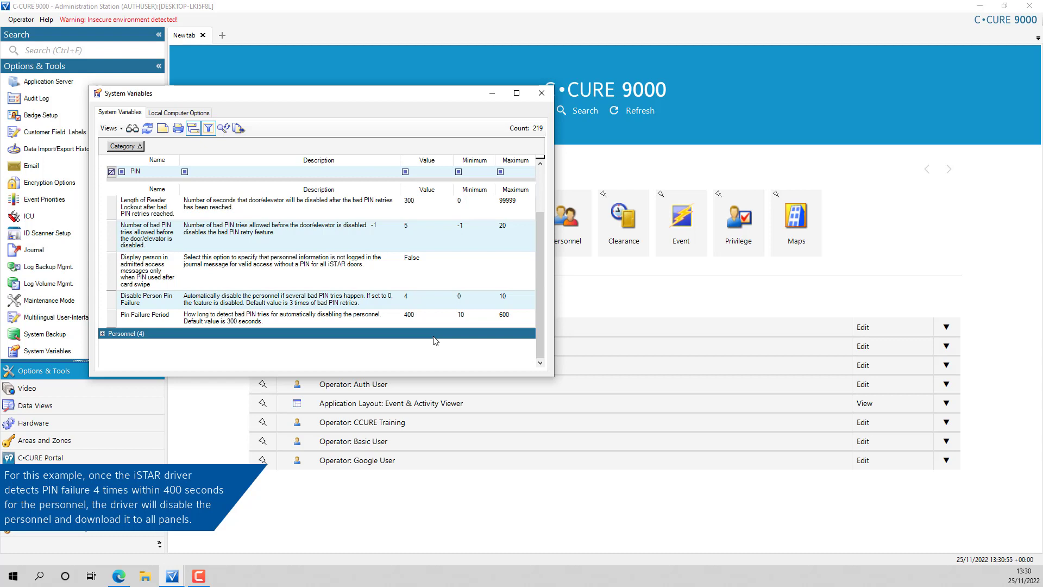
- Switch to the C•CURE IQ web client and open Find In Journal within Monitoring's Audit & Journal area
{"action": "left_click", "coordinate": [120, 577]}
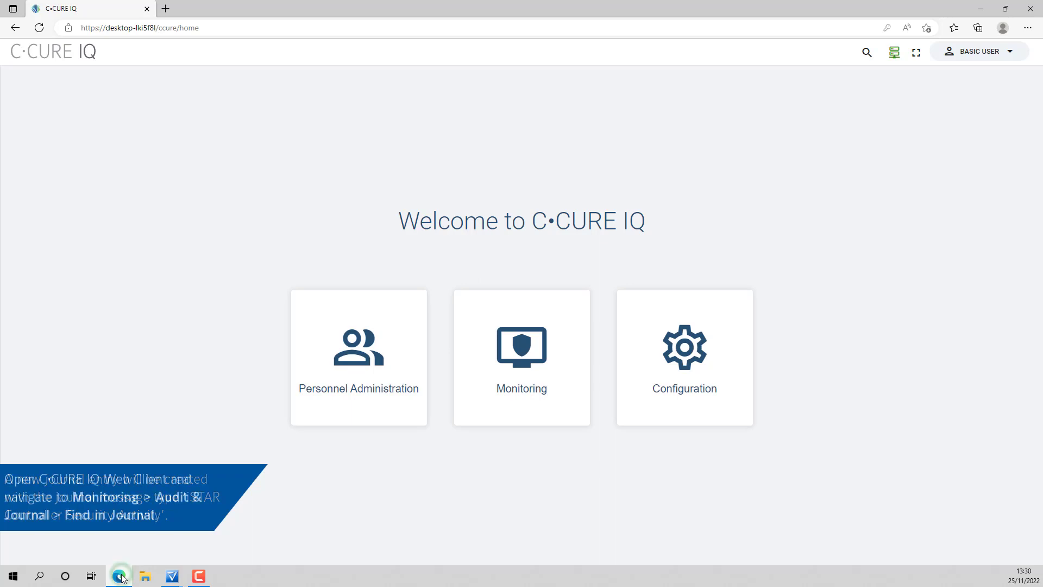
{"action": "left_click", "coordinate": [501, 386]}
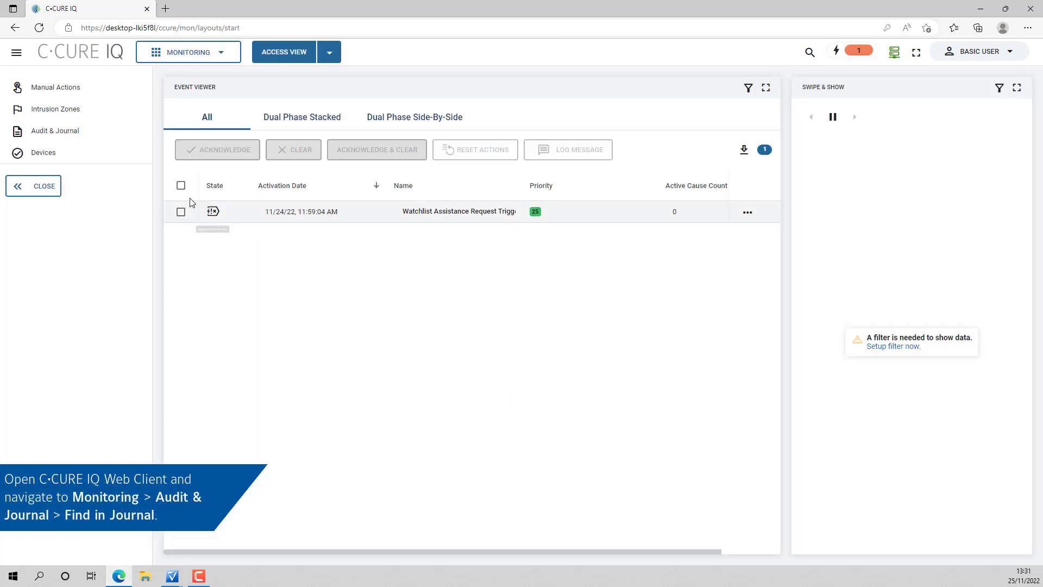
{"action": "left_click", "coordinate": [96, 130]}
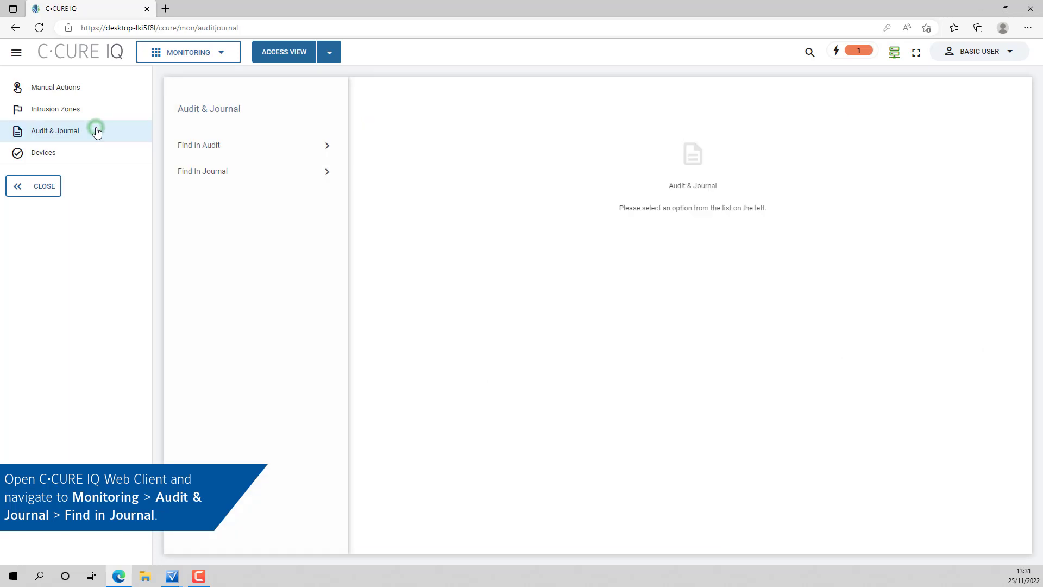
{"action": "left_click", "coordinate": [198, 171]}
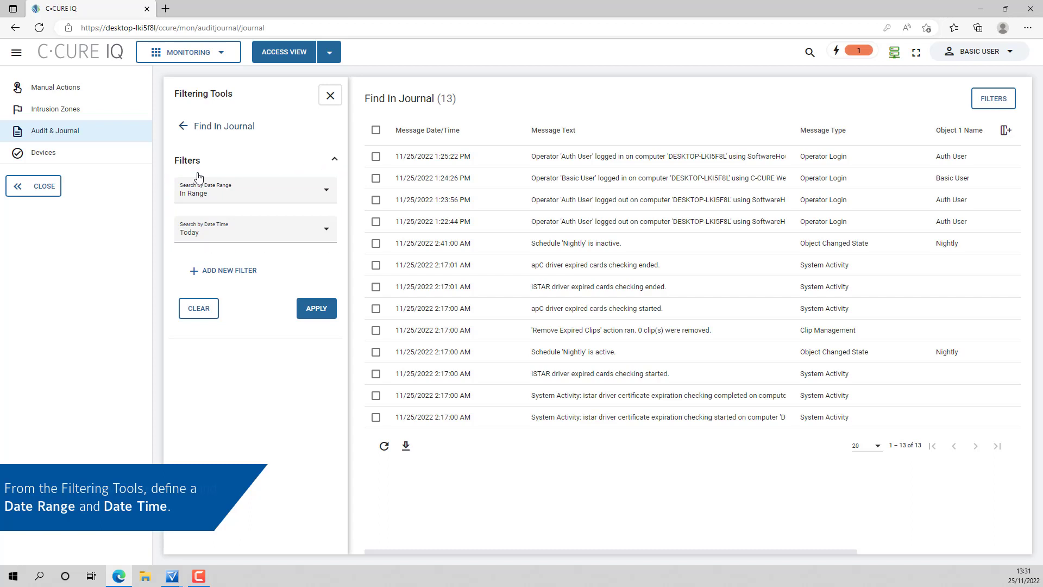
- Add a Message Type filter to the journal search and select iSTAR Controller Security Activity
{"action": "left_click", "coordinate": [234, 272]}
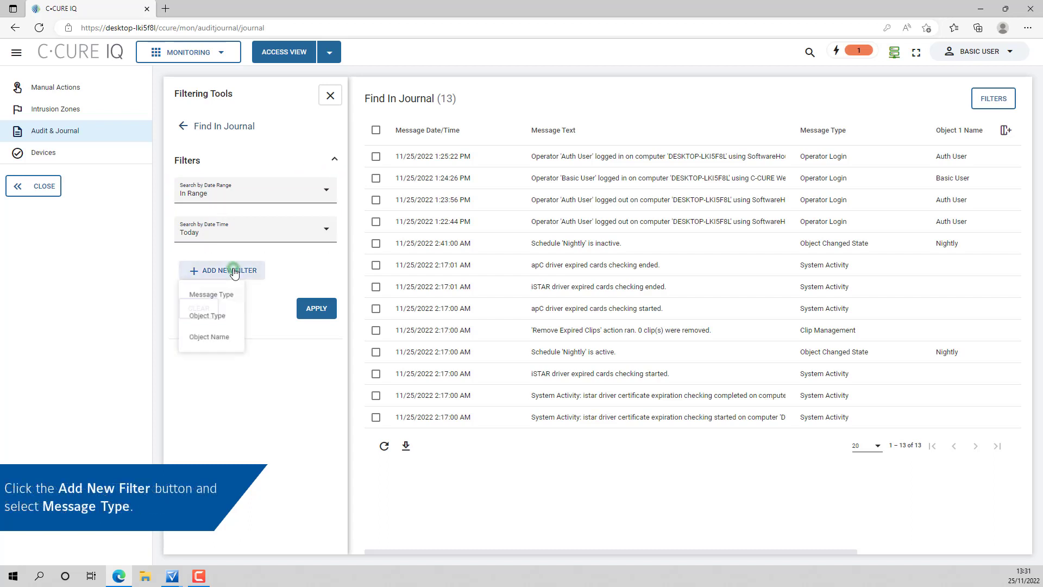
{"action": "left_click", "coordinate": [236, 295]}
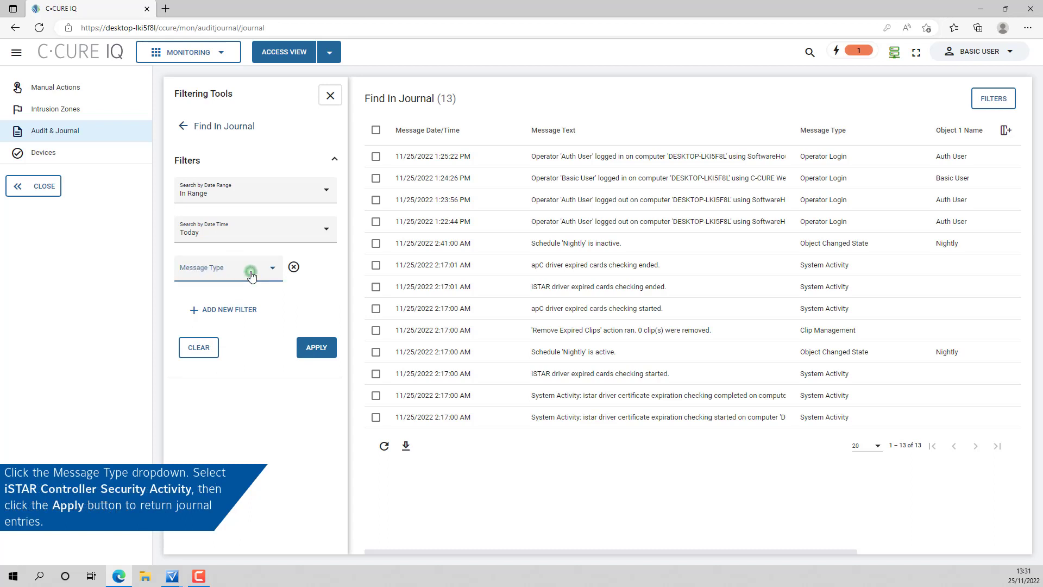
{"action": "left_click", "coordinate": [251, 271]}
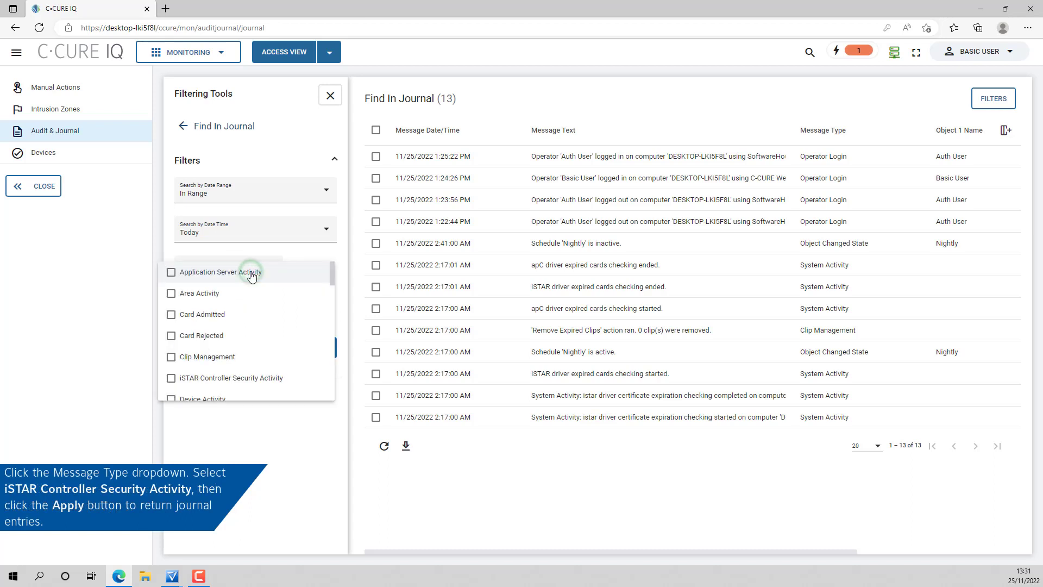
{"action": "left_click", "coordinate": [172, 379]}
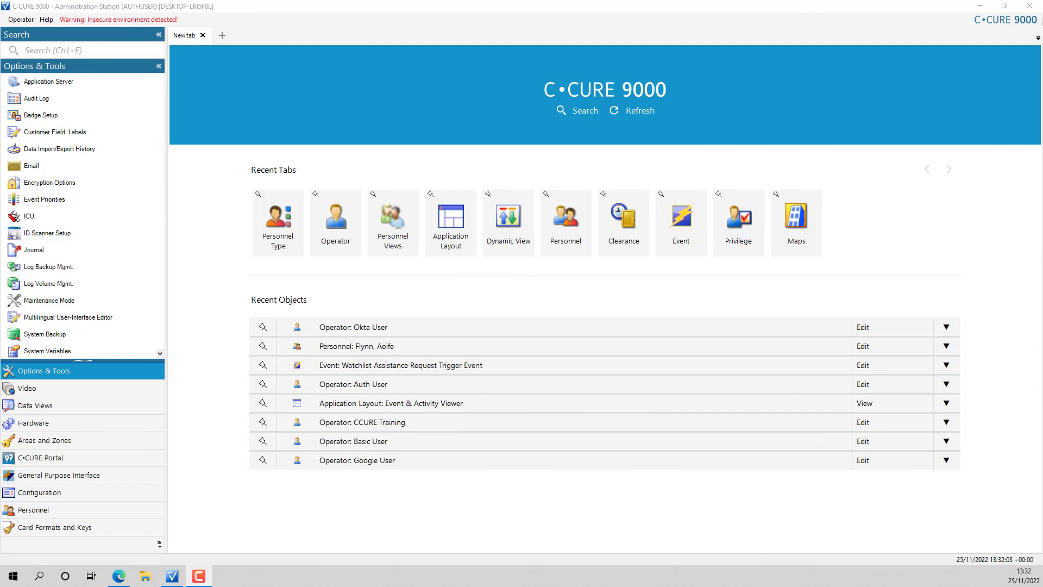
- Open the System Variables, filter them by the name "cpni" and expand the iSTAR Driver category
{"action": "left_click", "coordinate": [106, 348]}
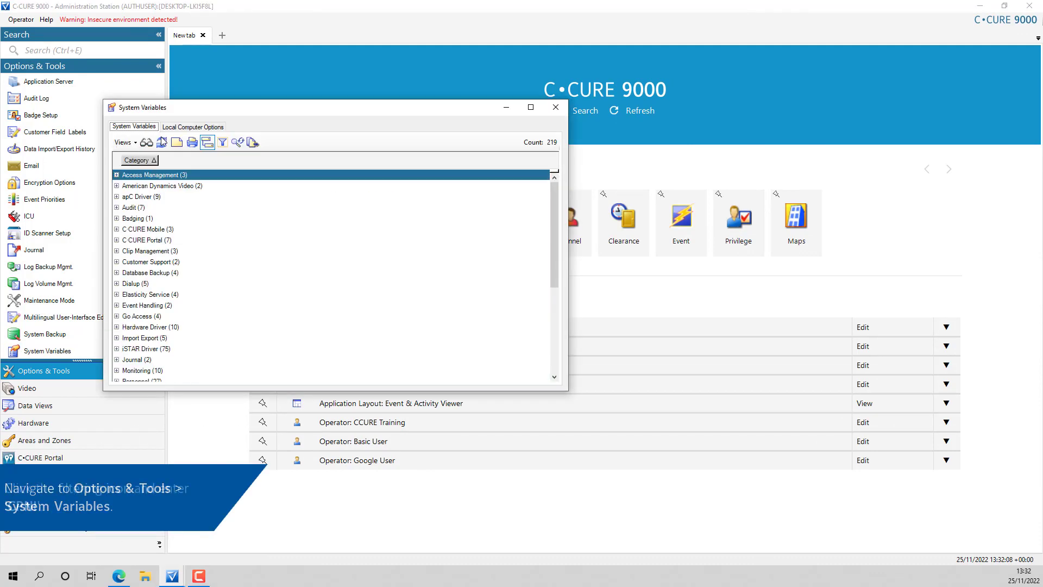
{"action": "left_click", "coordinate": [223, 143]}
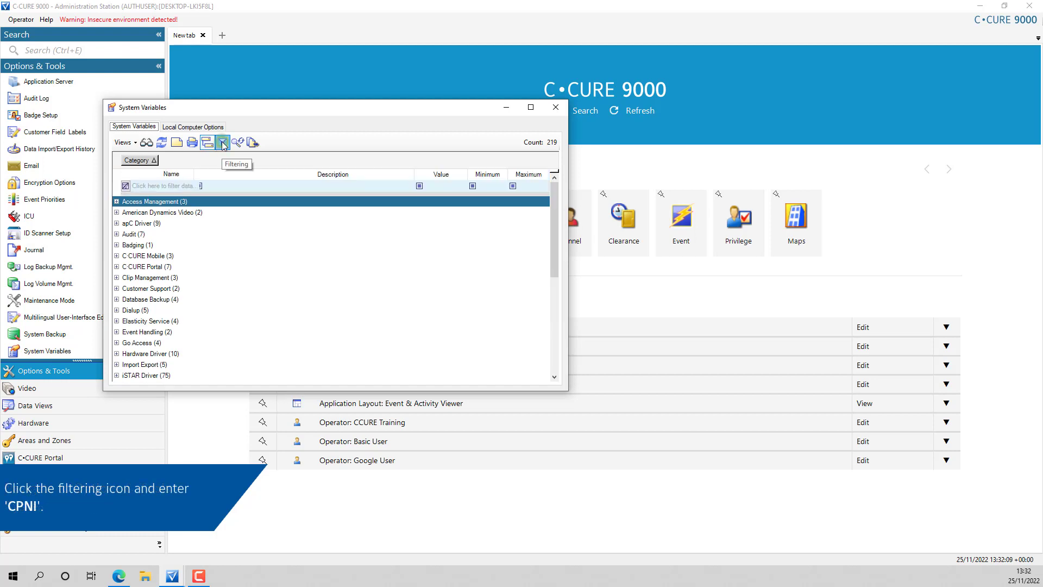
{"action": "left_click", "coordinate": [173, 186]}
{"action": "type", "text": "cpni"}
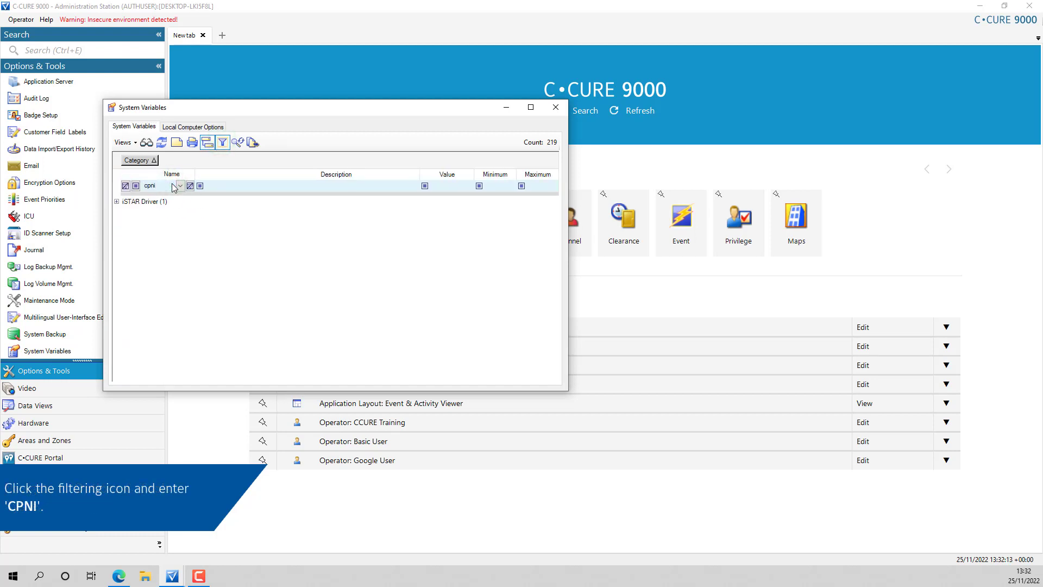
{"action": "left_click", "coordinate": [115, 201]}
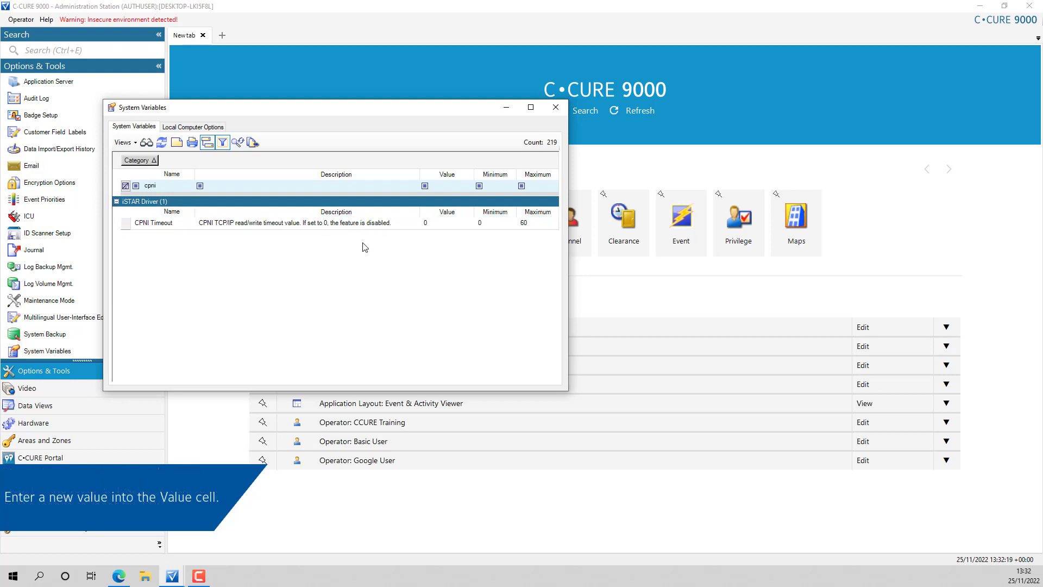
- Set the CPNI Timeout variable of the iSTAR Driver to 8
{"action": "left_click", "coordinate": [441, 224]}
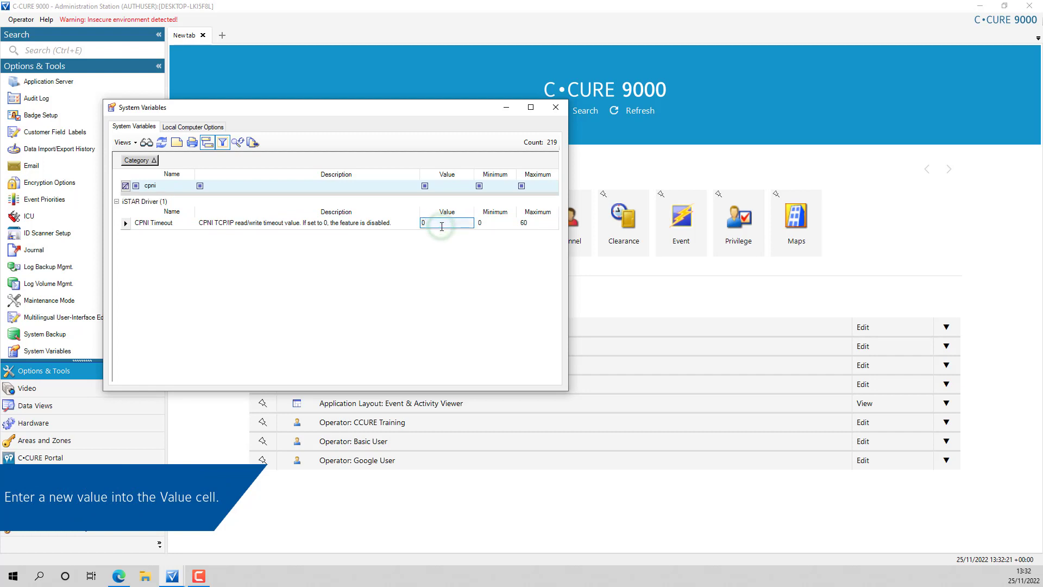
{"action": "type", "text": "8"}
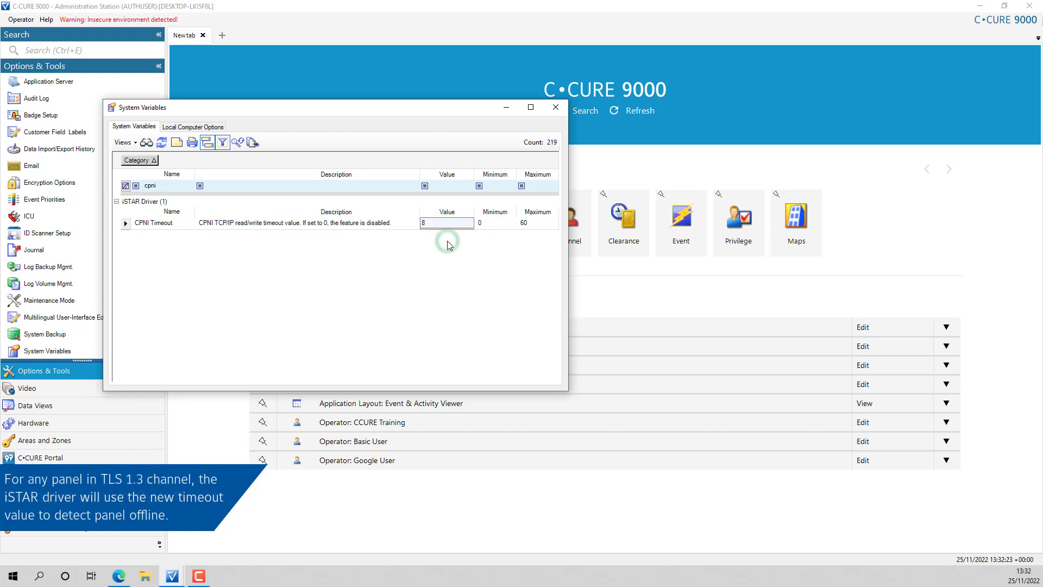
{"action": "left_click", "coordinate": [413, 223]}
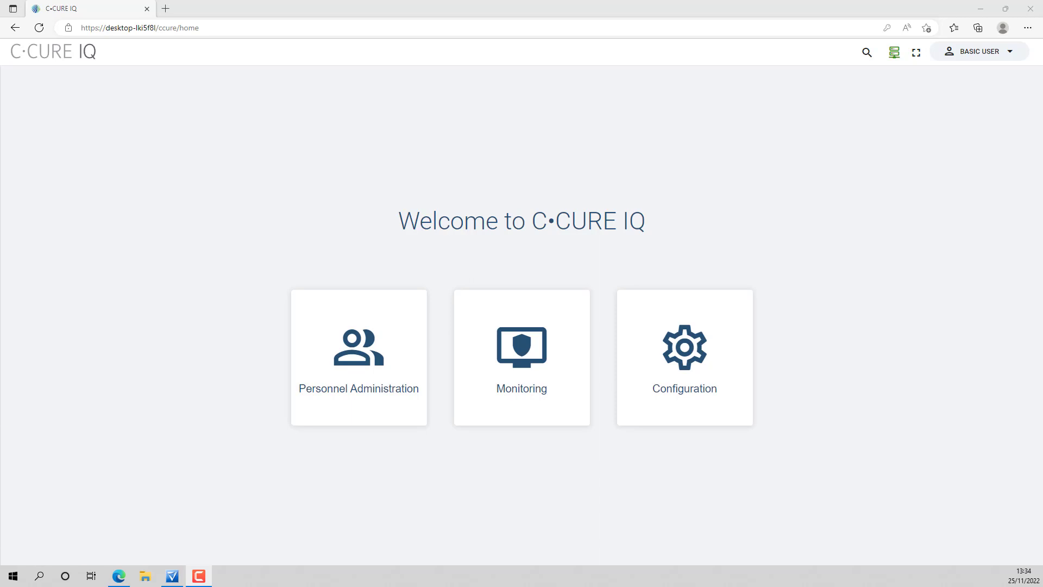
- Open the Find In Journal search of Audit & Journal from the Monitoring section of the web client
{"action": "left_click", "coordinate": [560, 375]}
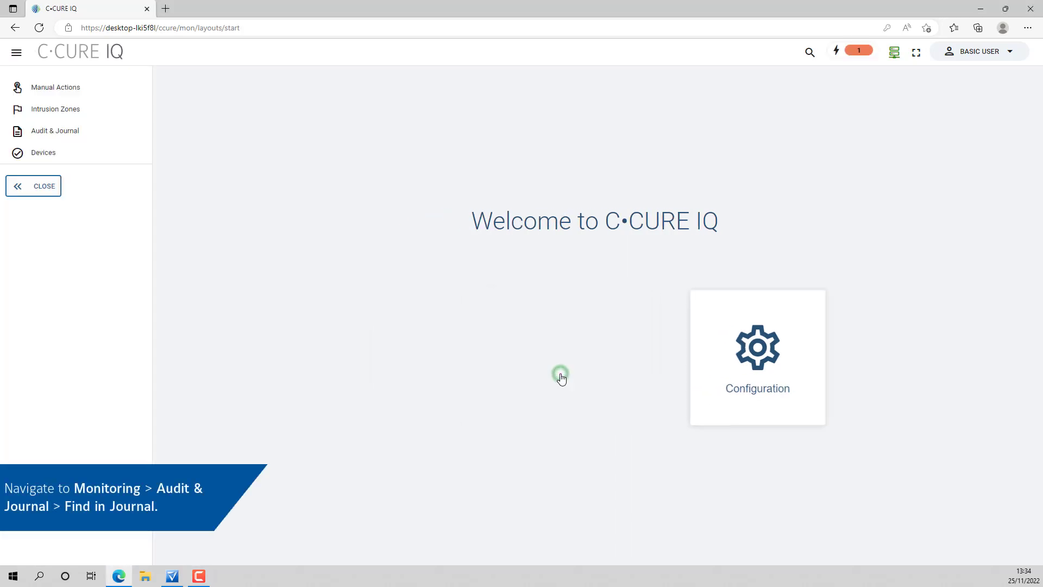
{"action": "left_click", "coordinate": [106, 138]}
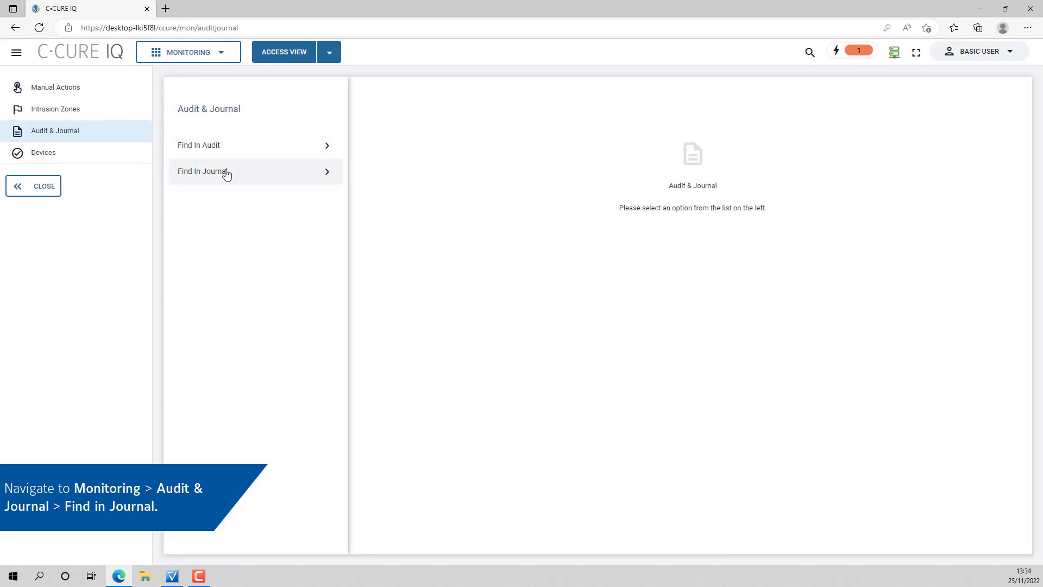
{"action": "left_click", "coordinate": [261, 172]}
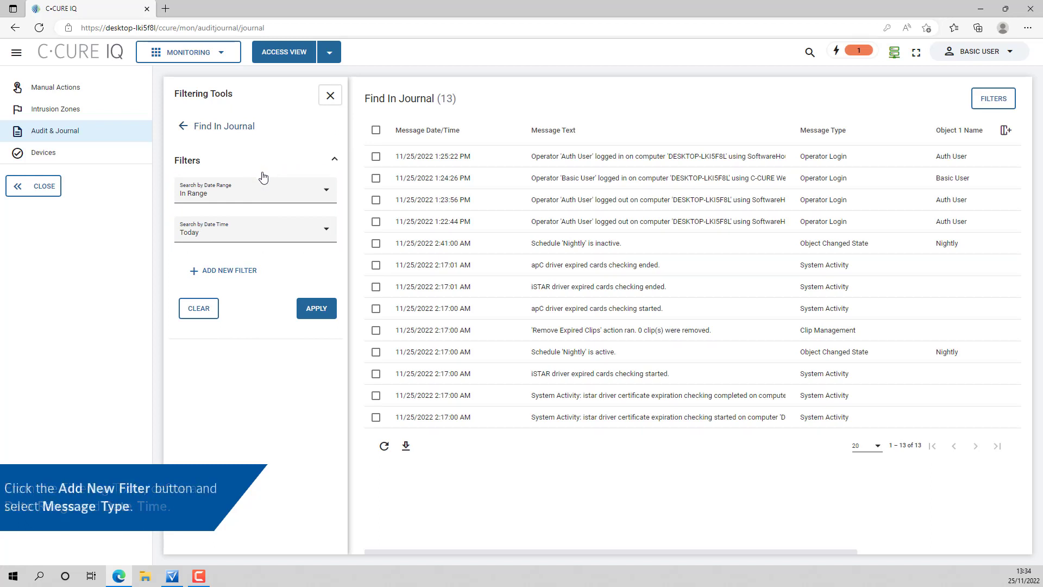
- Add a Message Type filter to the journal search and select Firmware Installation Activity
{"action": "left_click", "coordinate": [239, 271]}
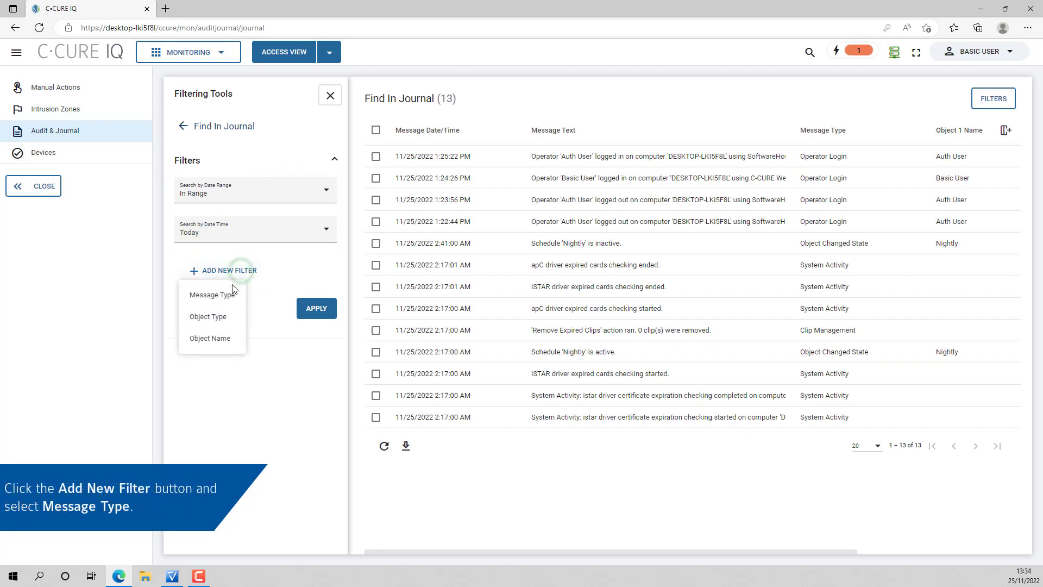
{"action": "left_click", "coordinate": [231, 298]}
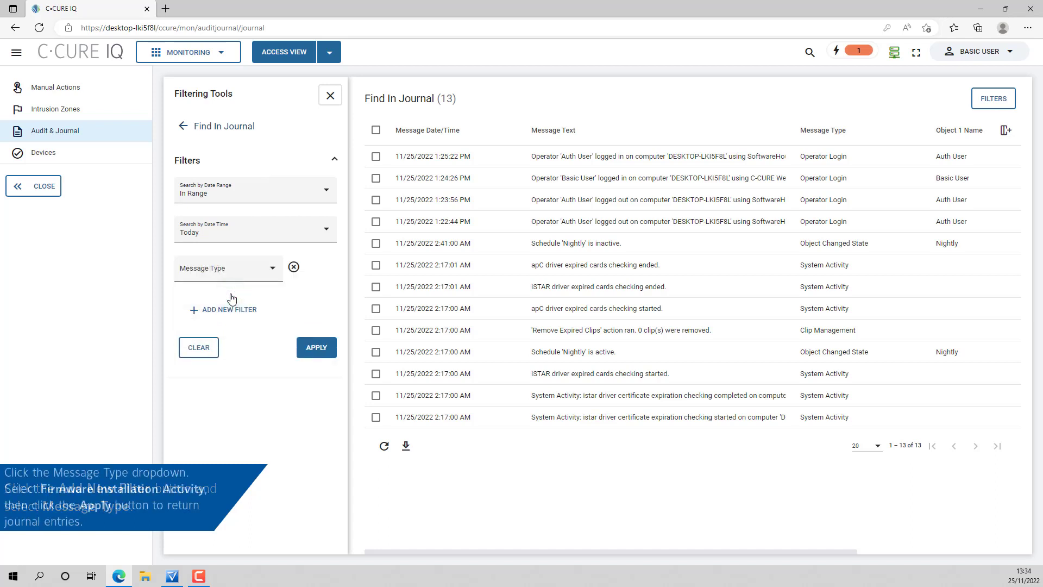
{"action": "left_click", "coordinate": [264, 271]}
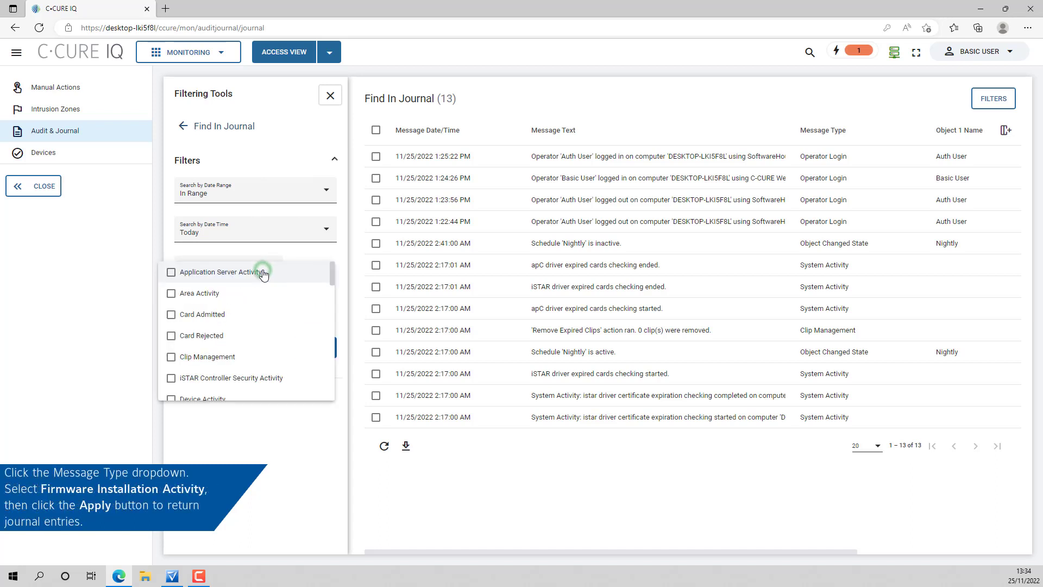
{"action": "scroll", "coordinate": [269, 294], "scroll_direction": "down", "scroll_amount": 4}
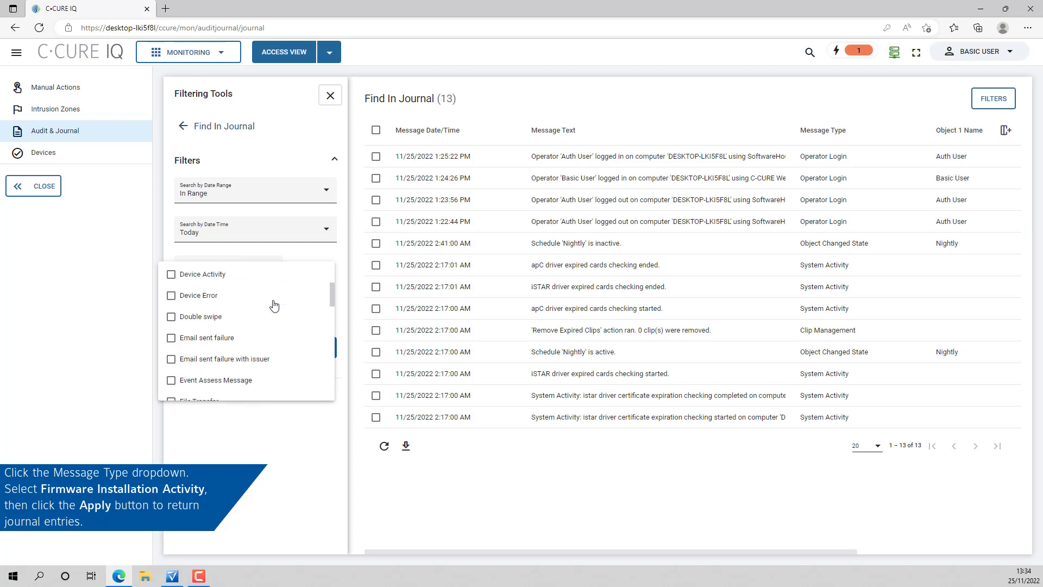
{"action": "scroll", "coordinate": [274, 304], "scroll_direction": "down", "scroll_amount": 1}
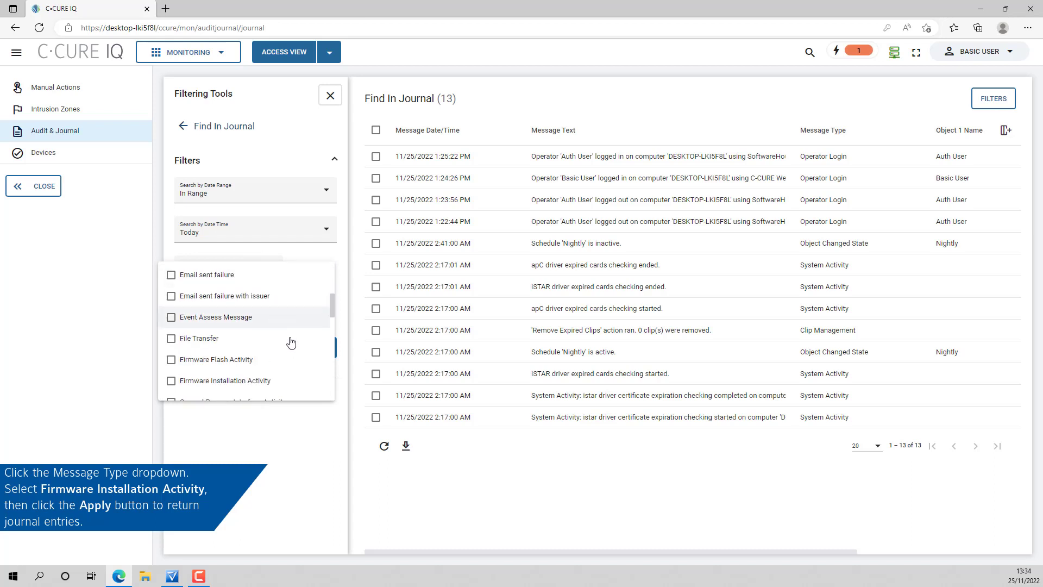
{"action": "left_click", "coordinate": [172, 381]}
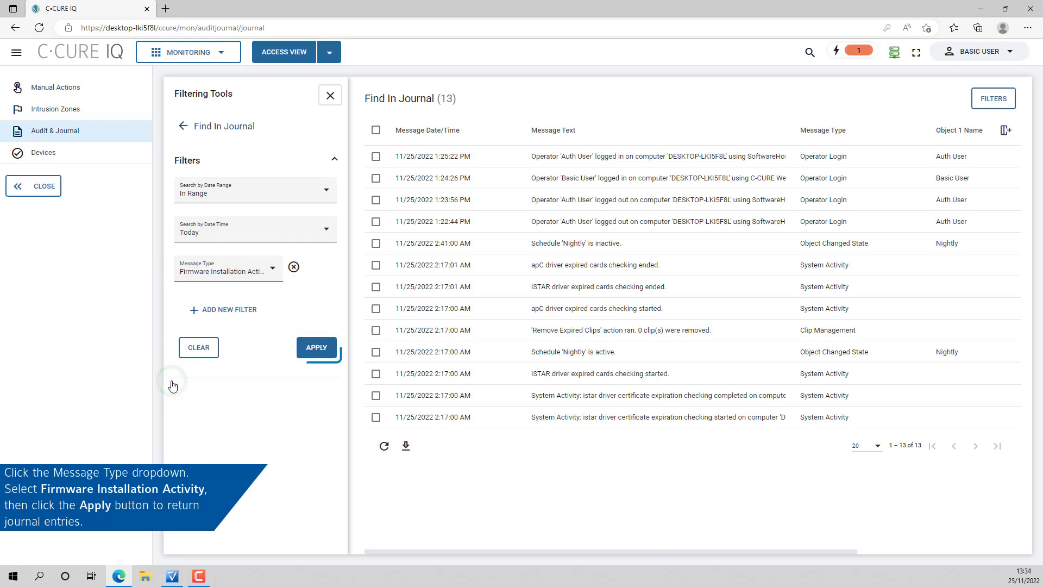